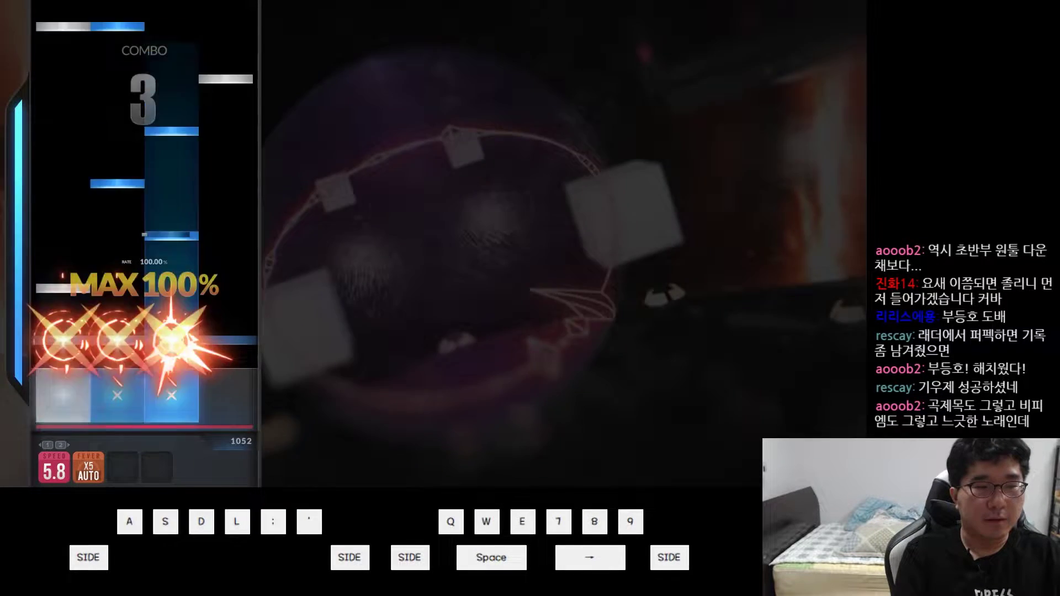
- Hit the opening right-lane notes and the first S-D stream as the song starts
key("semicolon")
key("apostrophe")
key("semicolon")
key("apostrophe")
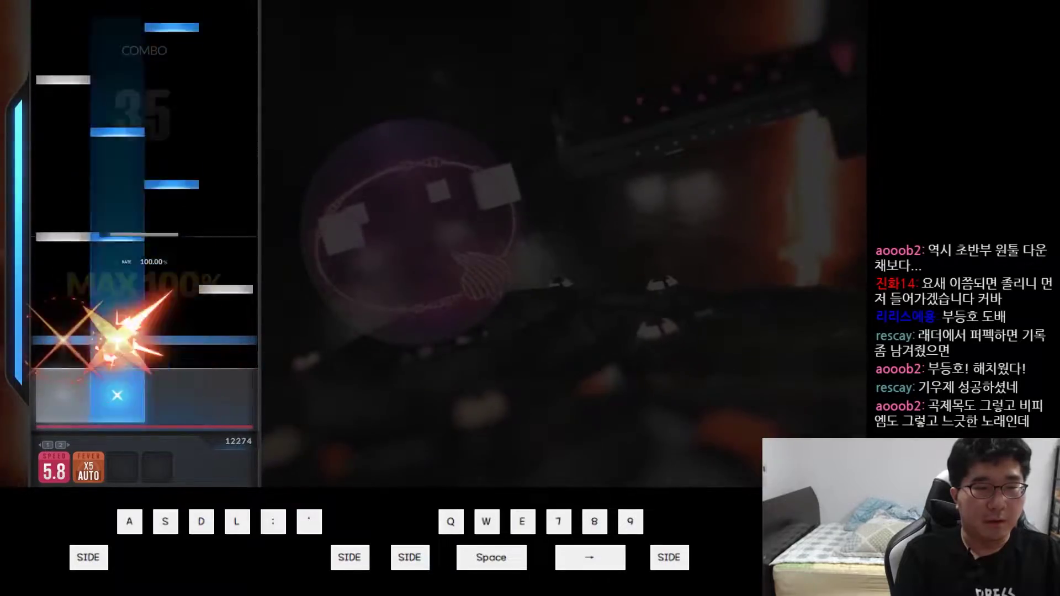
key("s")
key("d")
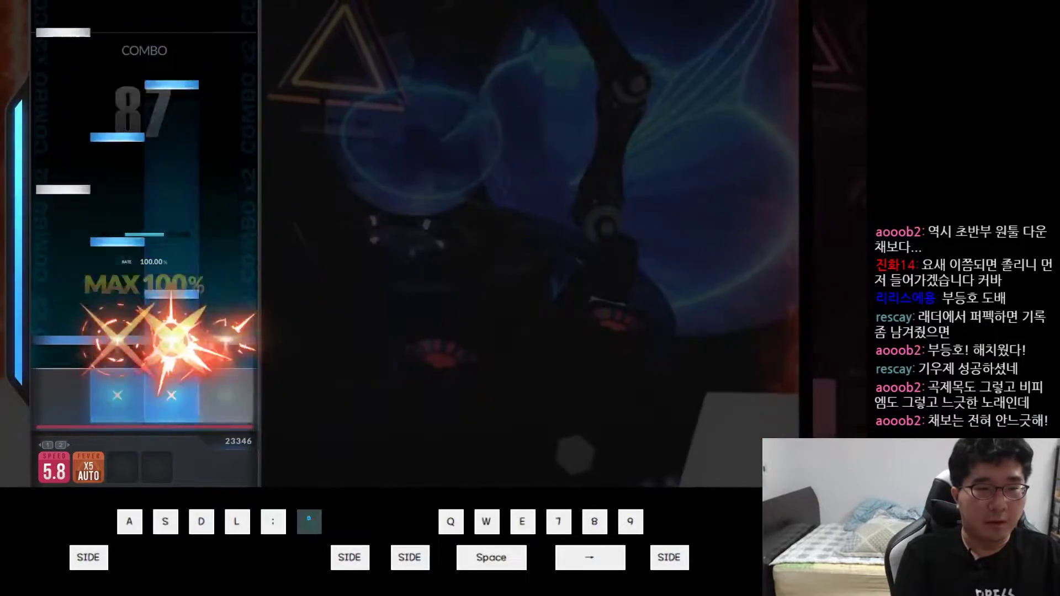
- Push the combo past 100 with hits across the S, D and L lanes
key("s")
key("d")
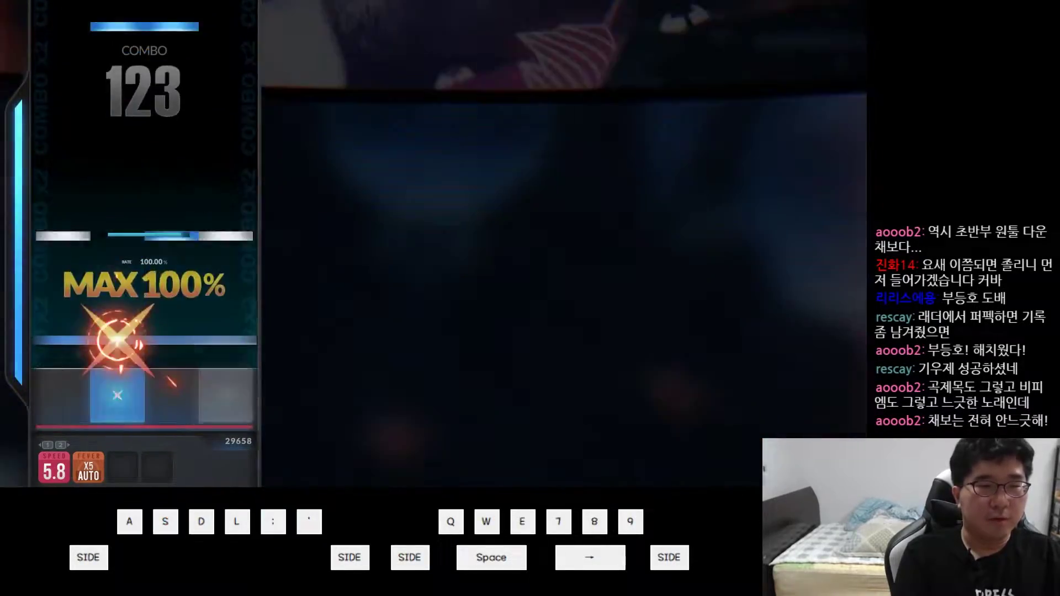
key("s")
key("d")
key("s")
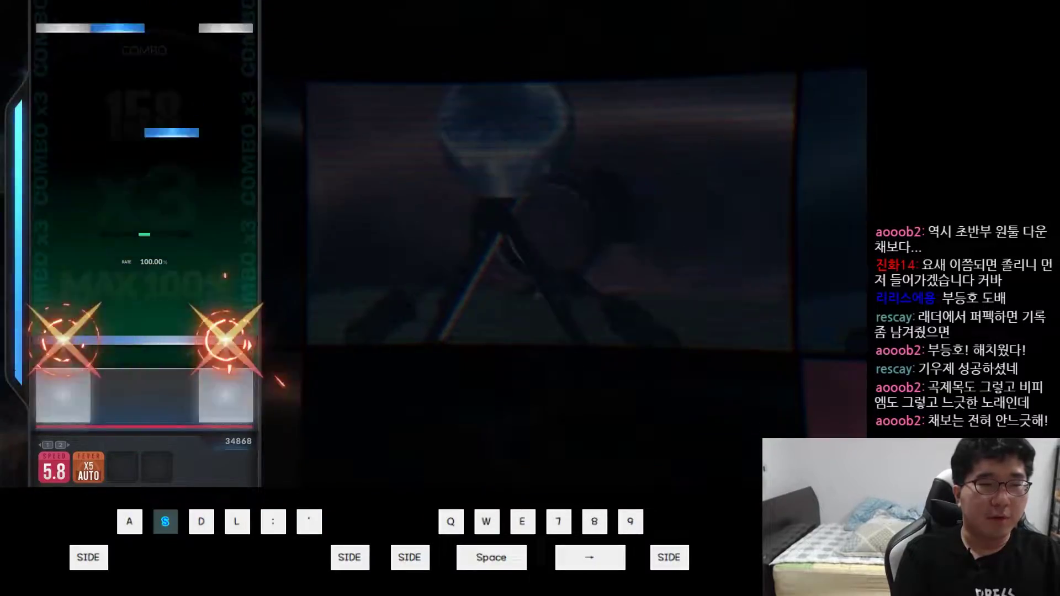
key("l")
- Keep the combo unbroken, landing the left-lane A note at MAX 100%
key("s")
key("d")
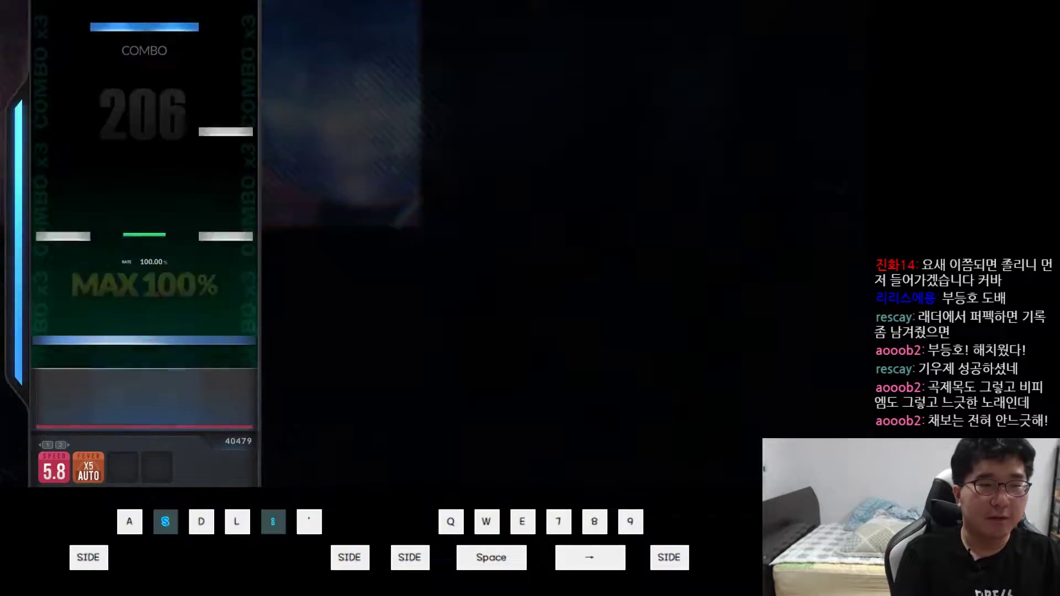
key("s")
key("s")
key("a")
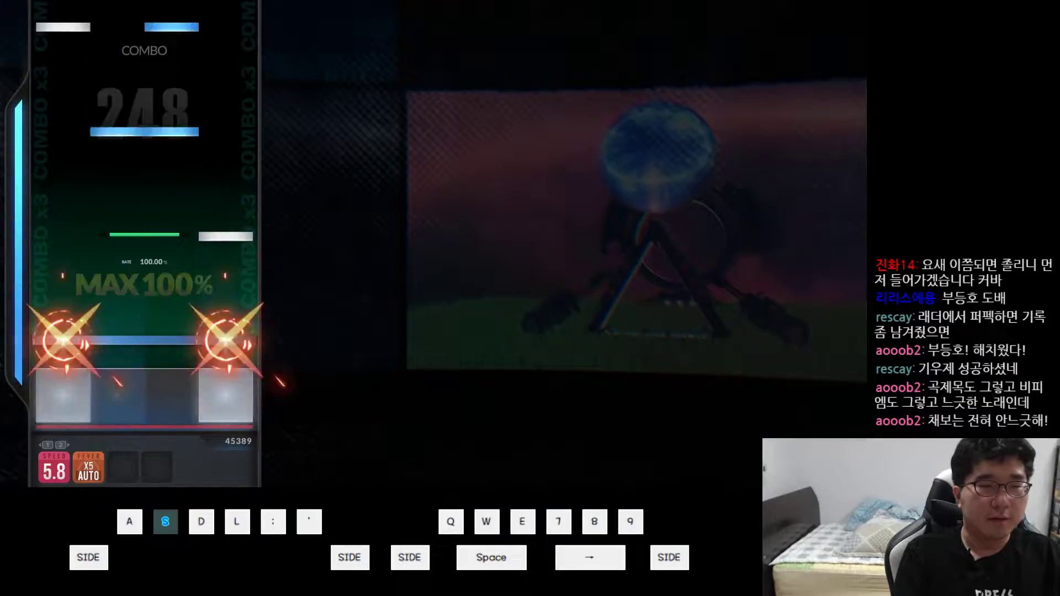
- Hit the A-S-D chord and the following notes at MAX 100% timing
key("a")
key("s")
key("d")
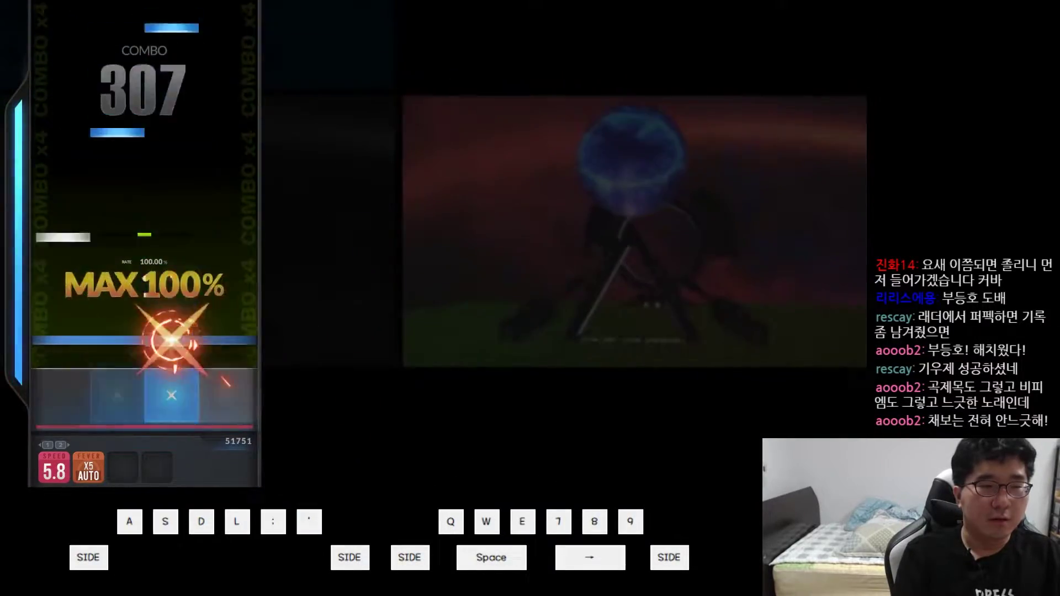
key("s")
key("d")
key("a")
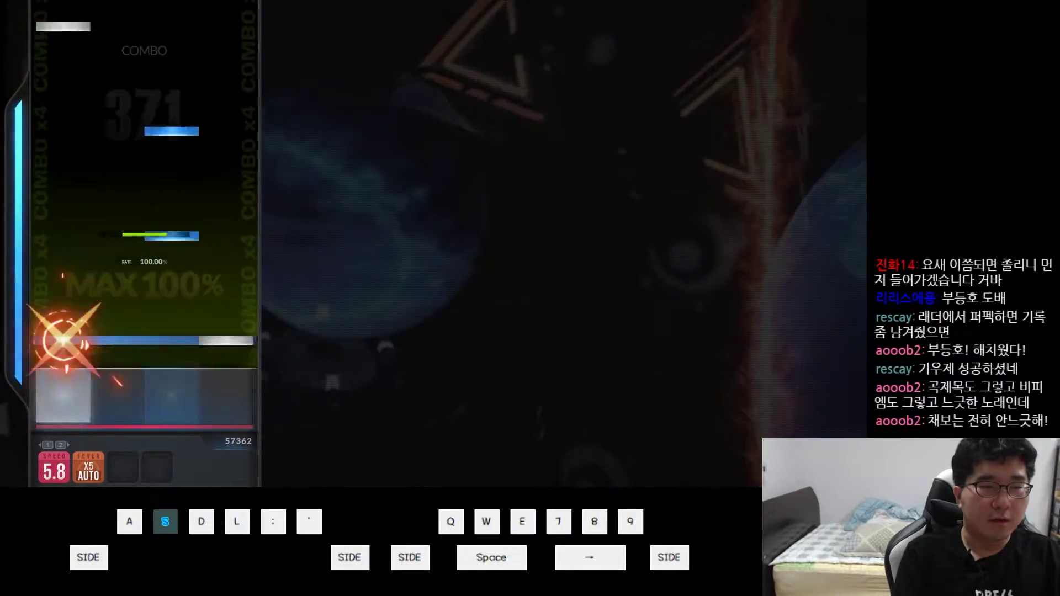
- Clear the alternating left-lane and right-side notes without a break
key("s")
key("d")
key("a")
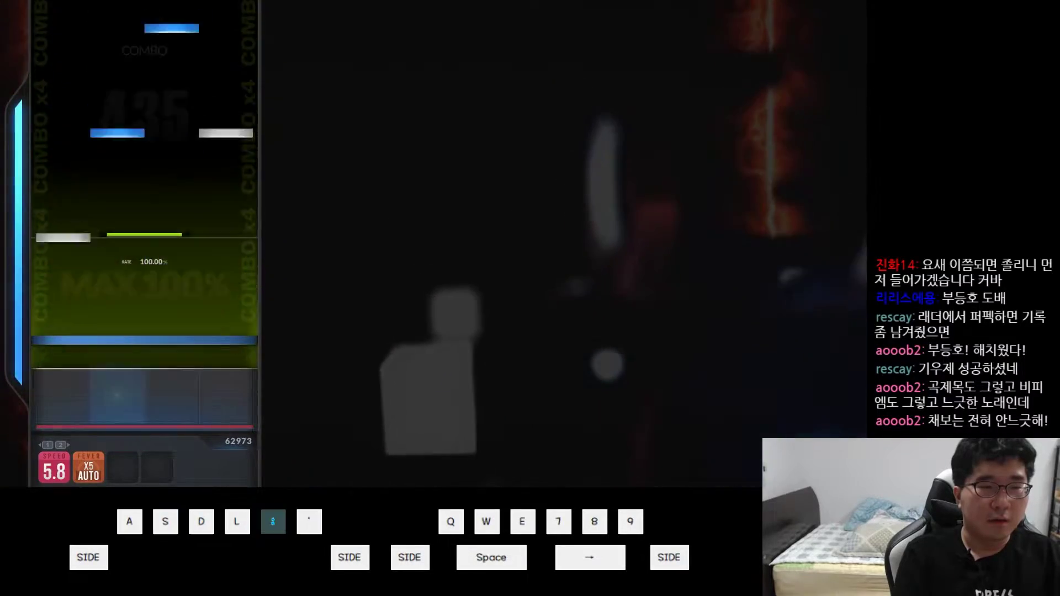
key("semicolon")
key("a")
key("s")
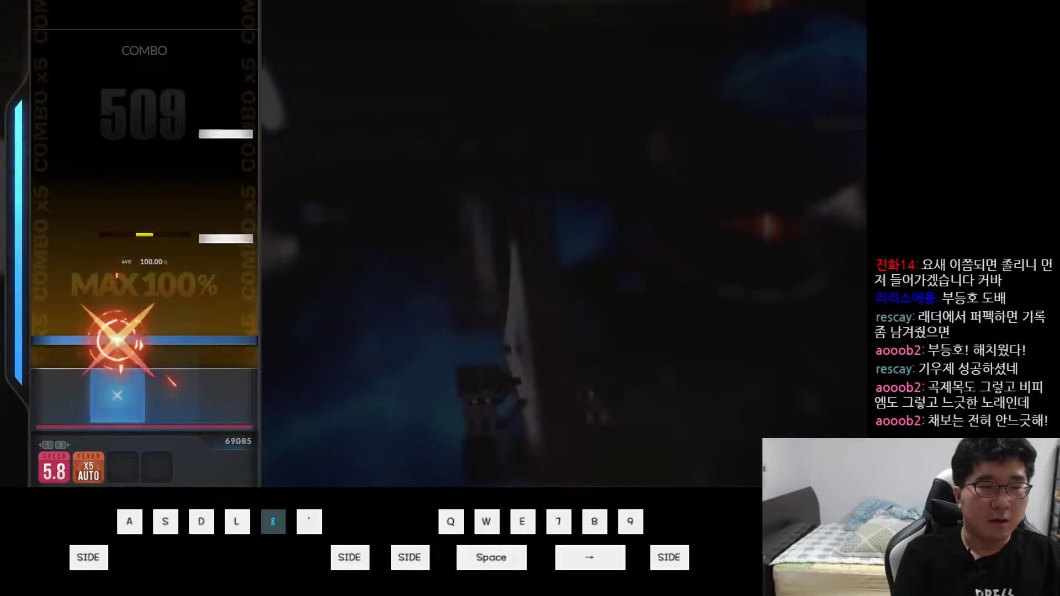
- Hit the right-lane ; and ' chord and the left-lane A-S pair
key("semicolon")
key("apostrophe")
key("apostrophe")
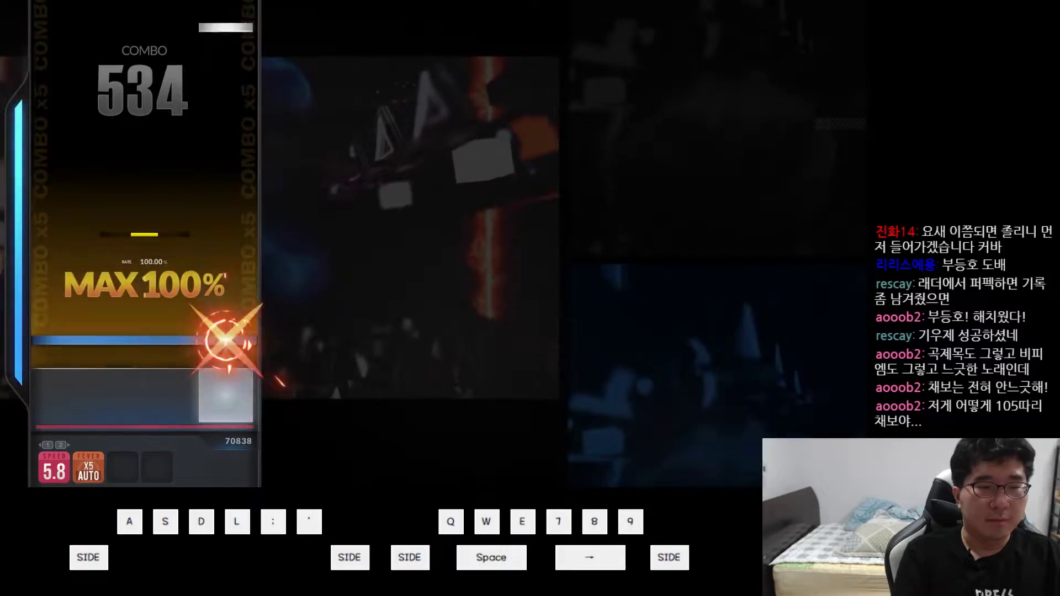
key("a")
key("s")
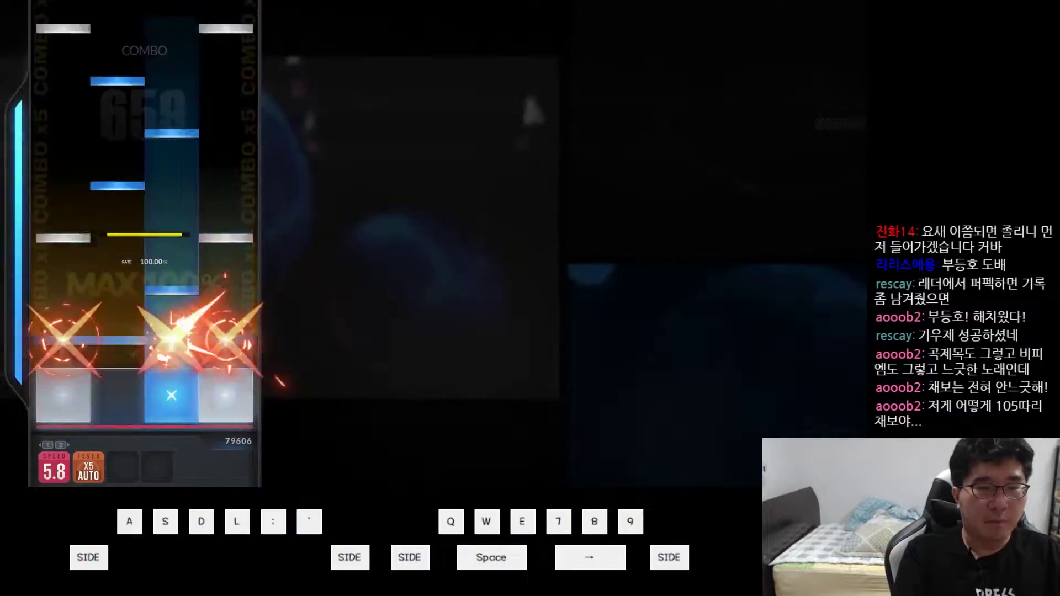
- Clear the dense note section, carrying the combo toward 1000
key("semicolon")
key("apostrophe")
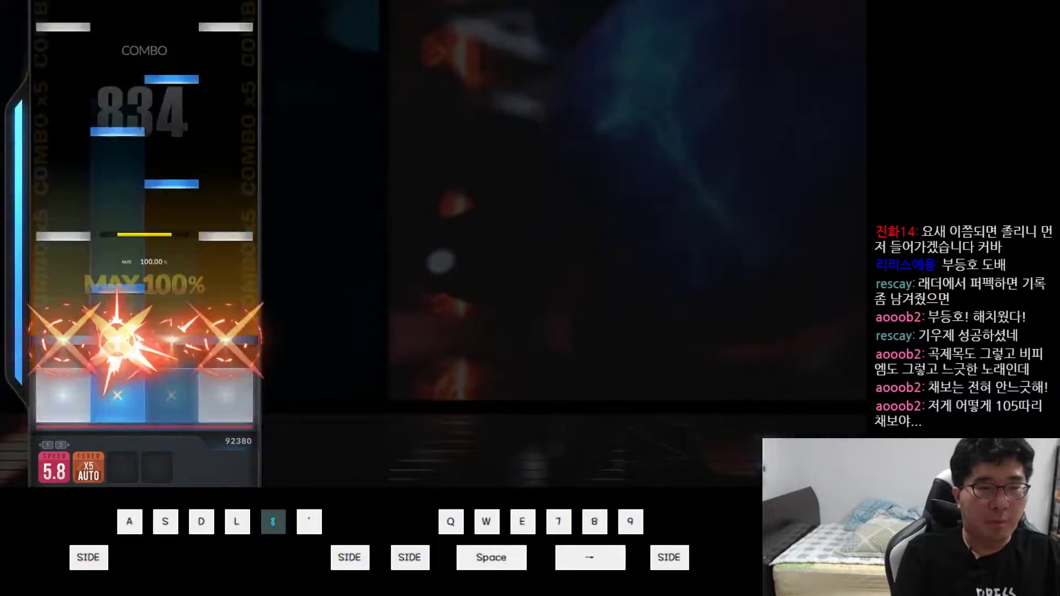
key("a")
key("s")
key("a")
key("s")
key("apostrophe")
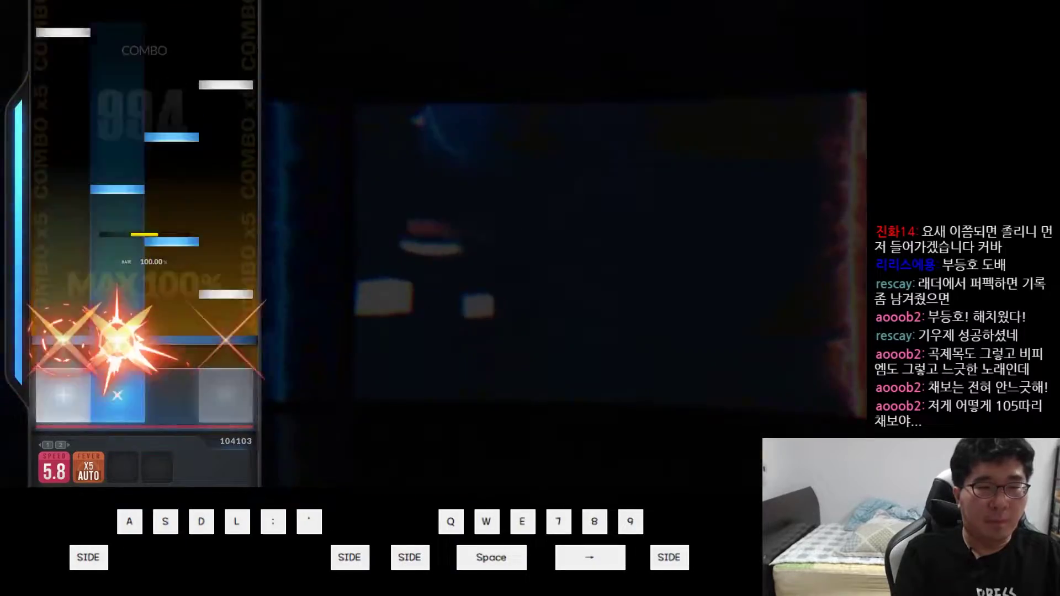
- Hit the three-key chords to take the combo past 1000
key("a")
key("s")
key("apostrophe")
key("a")
key("semicolon")
key("apostrophe")
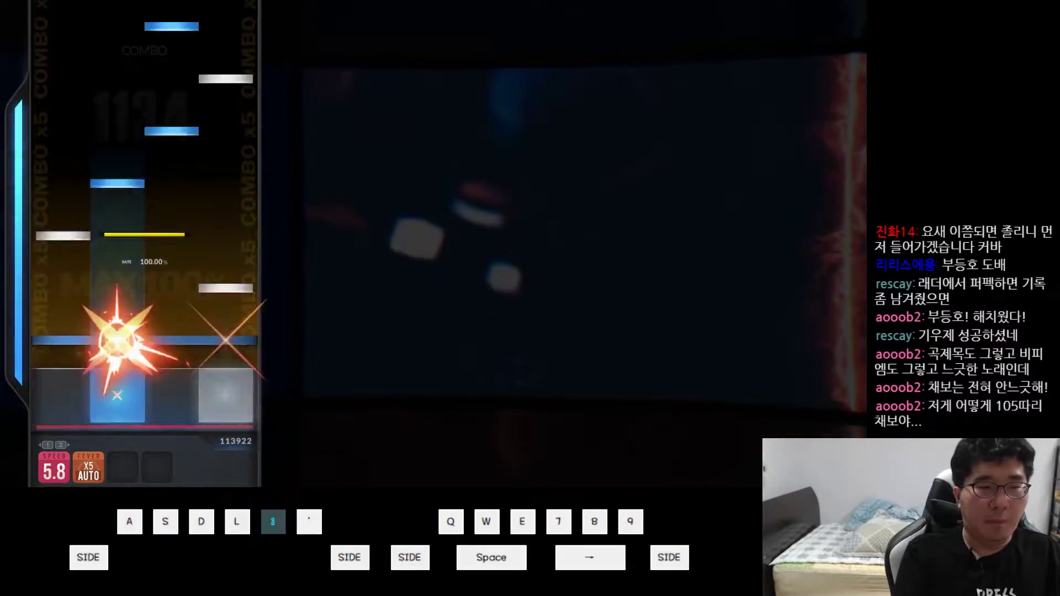
- Clear the A-S-D-; note stream, bringing the combo to 1274
key("a")
key("s")
key("d")
key("semicolon")
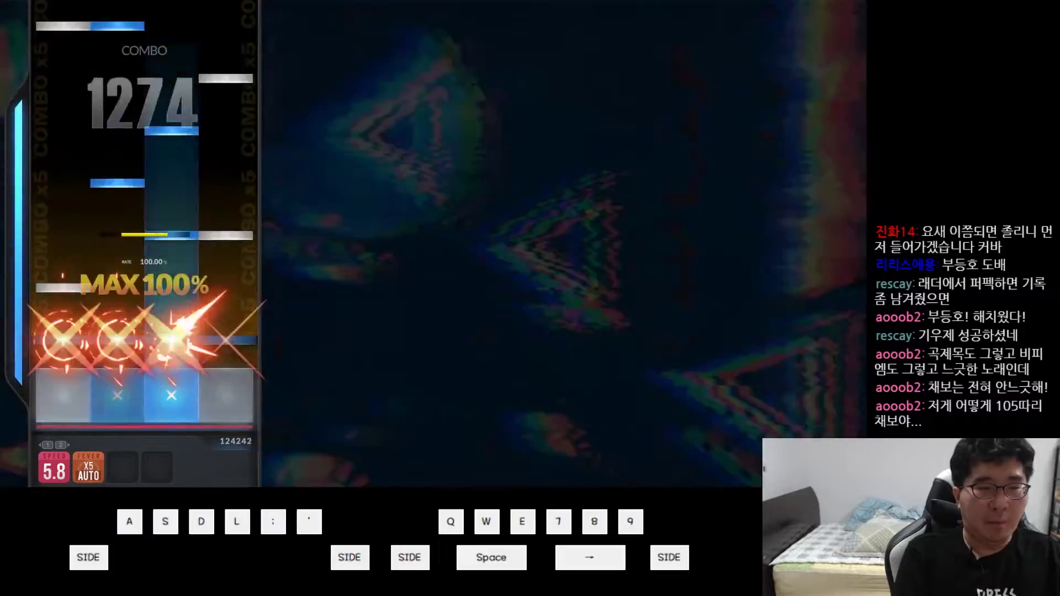
- Hit the rapid notes and four-key chords, pushing the combo past 1600
key("a")
key("s")
key("semicolon")
key("apostrophe")
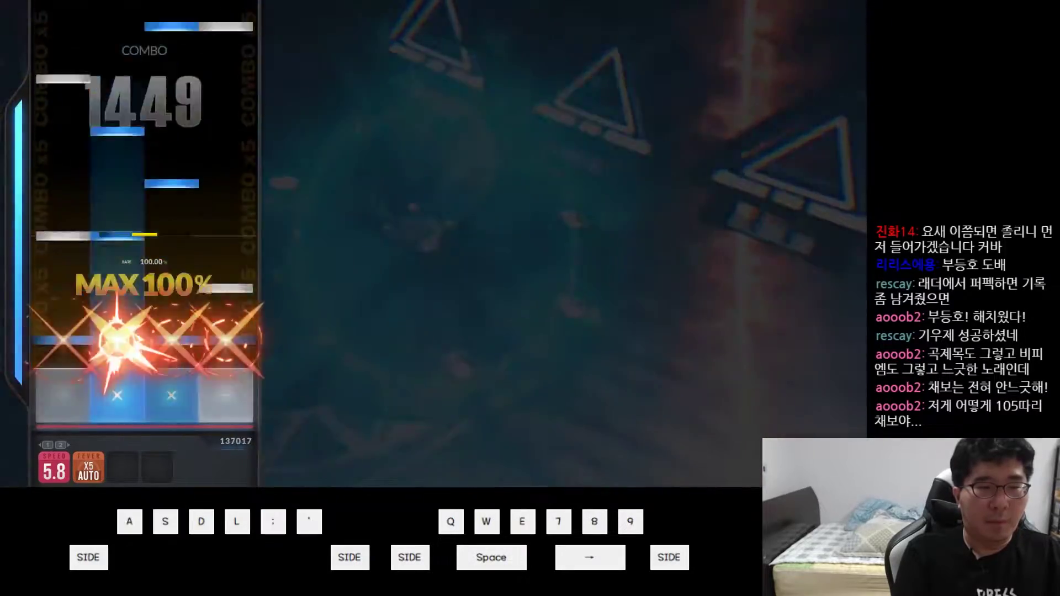
key("a")
key("s")
key("d")
key("semicolon")
key("semicolon")
- Hit the fever-section notes in the left lanes to raise the combo
key("s")
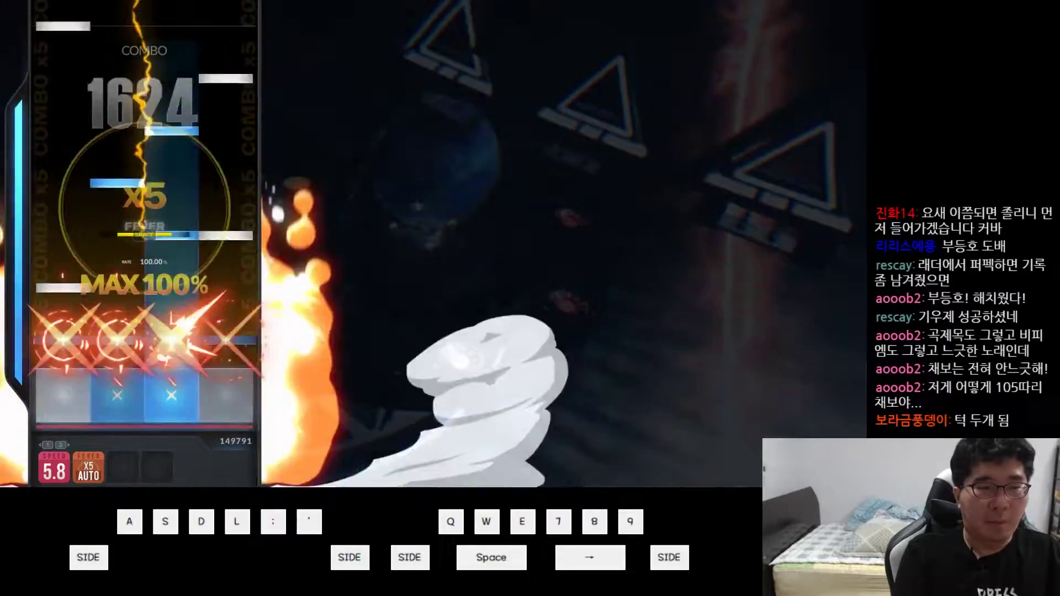
key("d")
key("a")
key("a")
key("s")
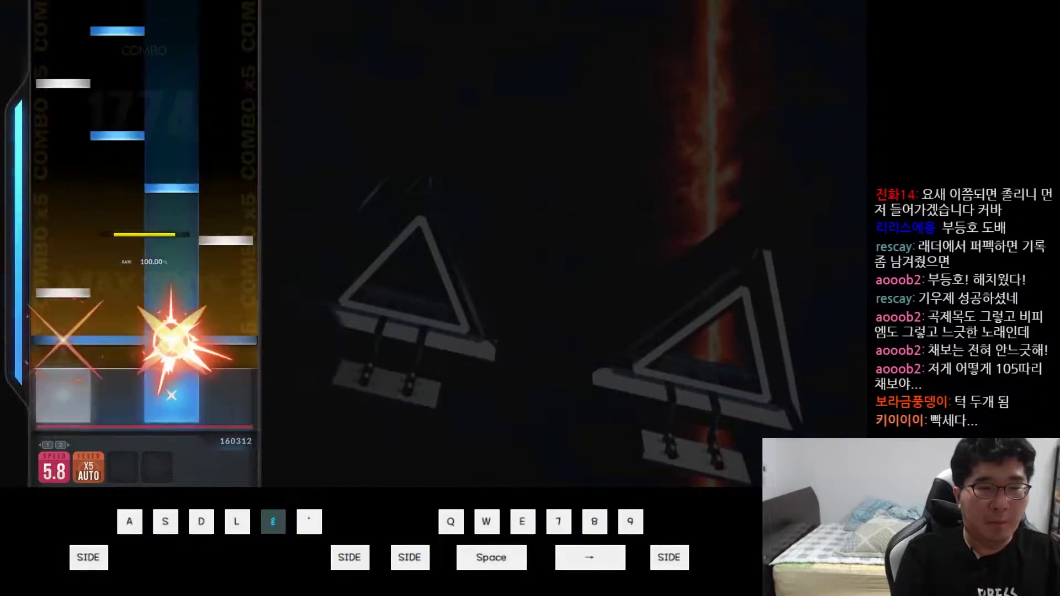
- Extend the combo through mixed notes, clearing the S-D-L chord at MAX 100%
key("semicolon")
key("d")
key("a")
key("s")
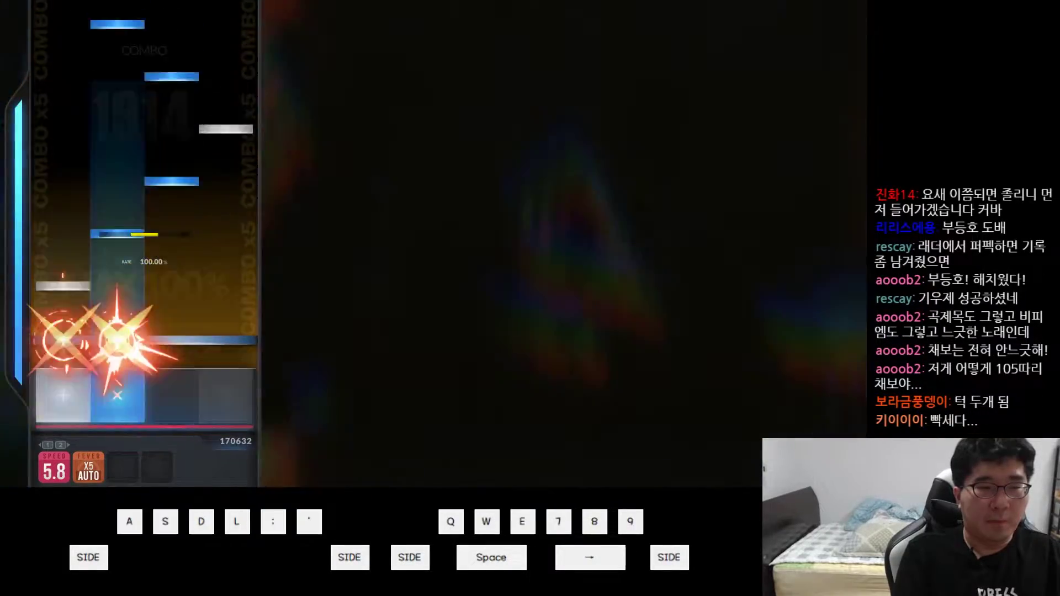
key("a")
key("s")
key("d")
key("l")
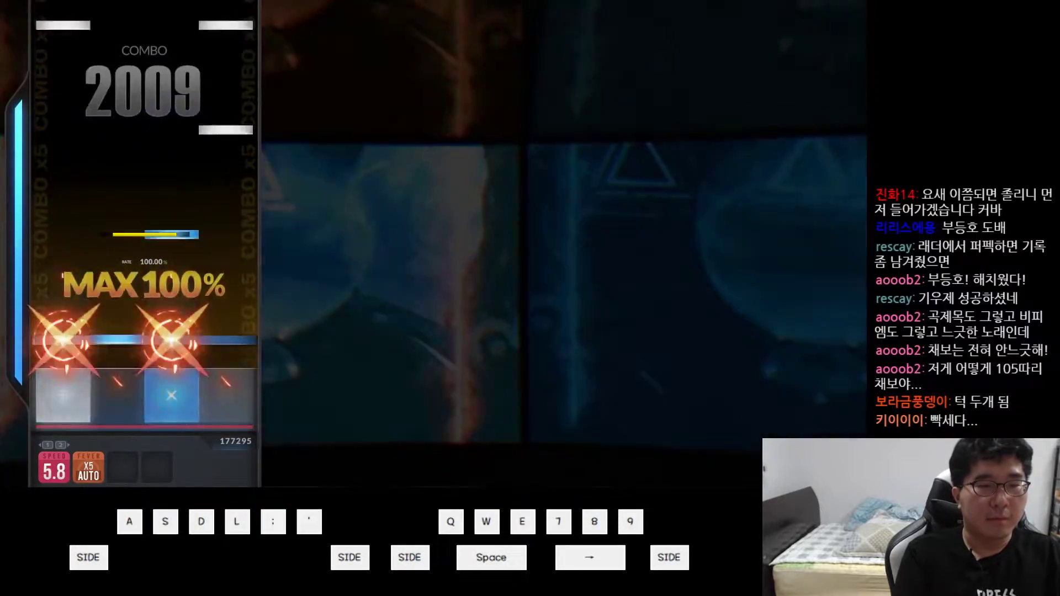
- Hit the A and ' pair and the following notes, passing 2000 combo
key("a")
key("apostrophe")
key("a")
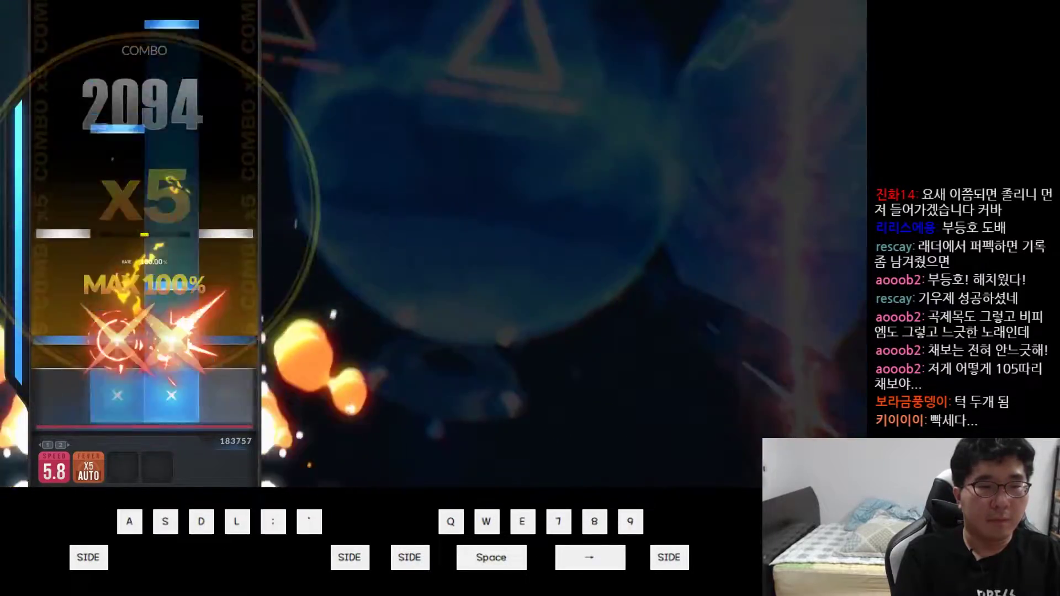
key("d")
key("s")
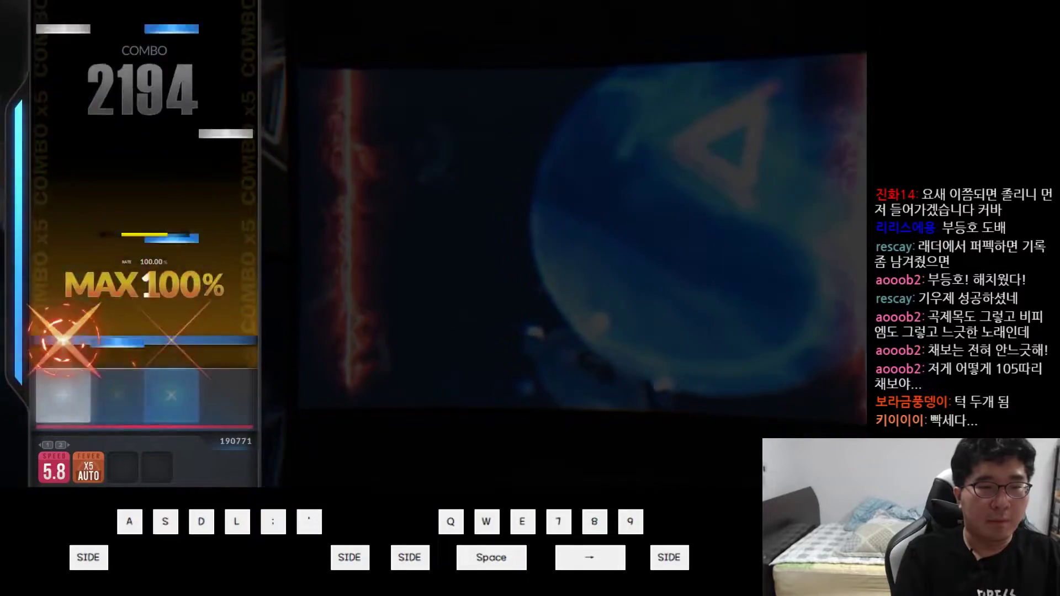
- Hit the right-lane pair, the D-; chord and middle-lane notes perfectly
key("l")
key("apostrophe")
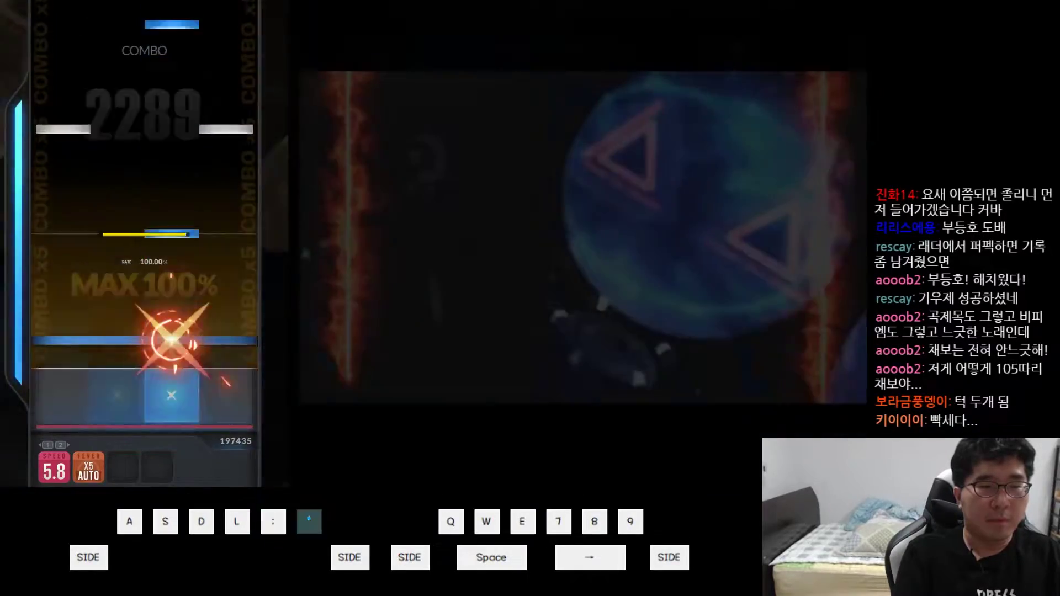
key("d")
key("semicolon")
key("s")
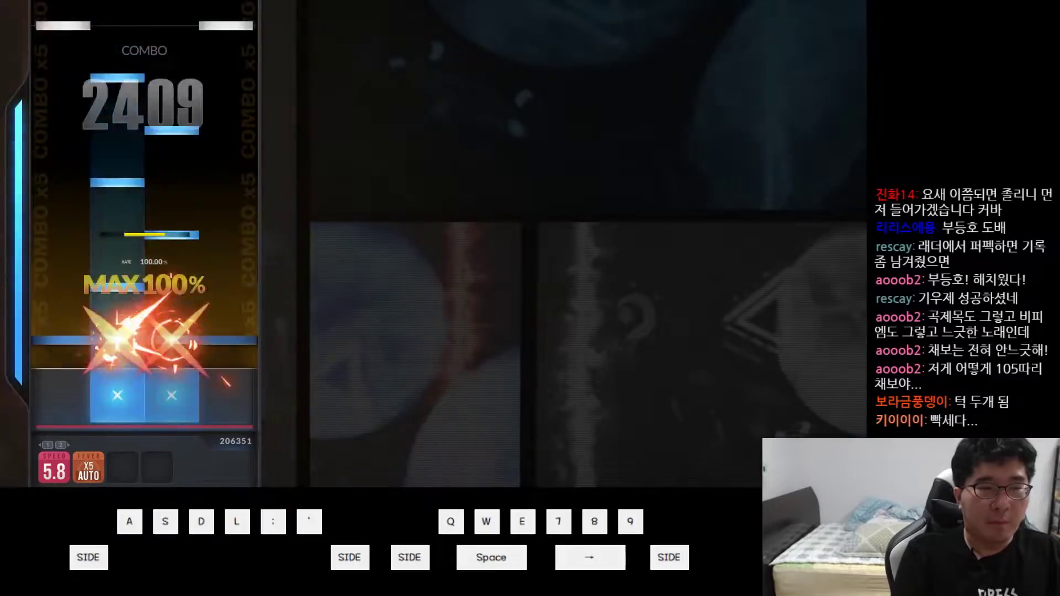
key("a")
key("d")
- Alternate S and D hits at MAX 100%, pushing the combo past 2550
key("s")
key("d")
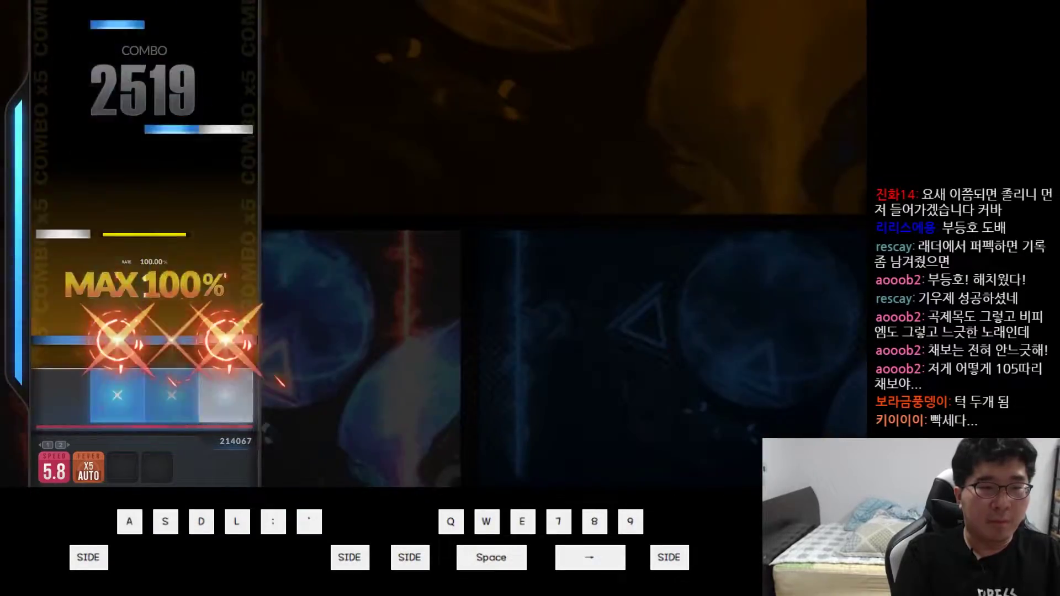
key("s")
key("d")
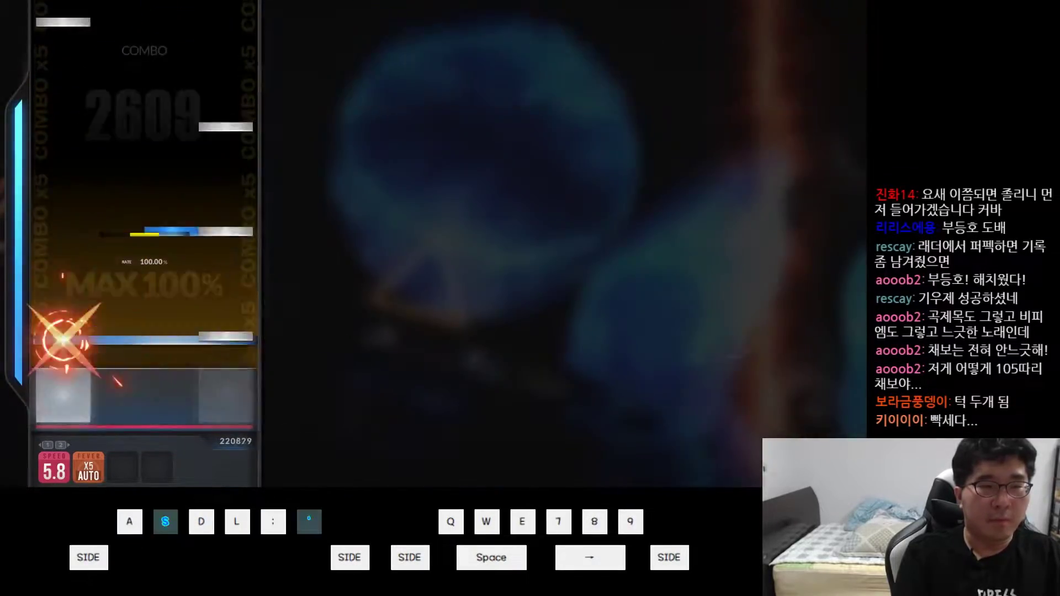
key("s")
key("d")
- Keep the S-D streak going, passing 2700 and then 2850 combo
key("s")
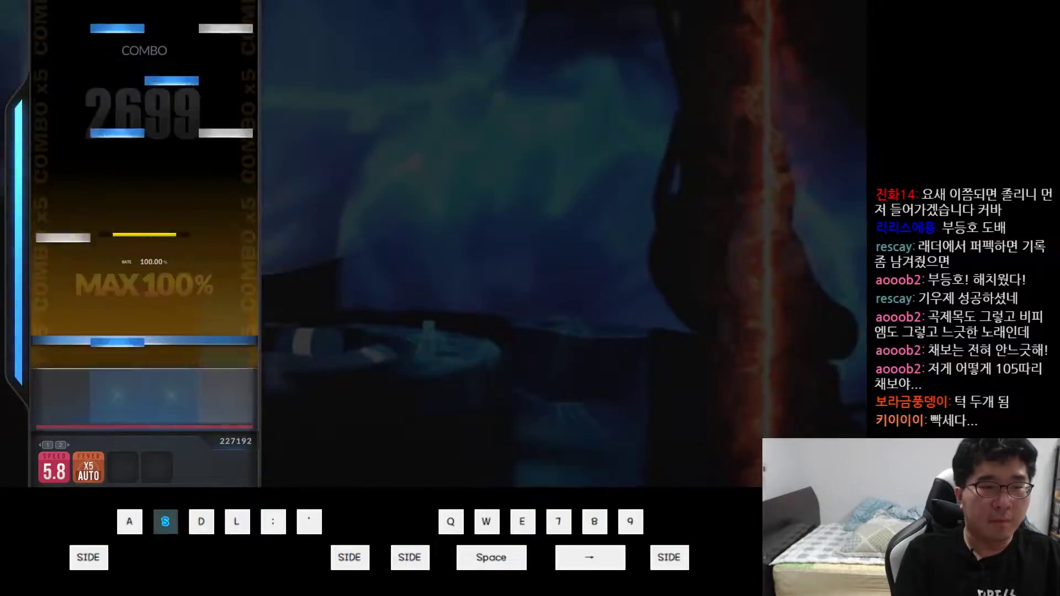
key("d")
key("s")
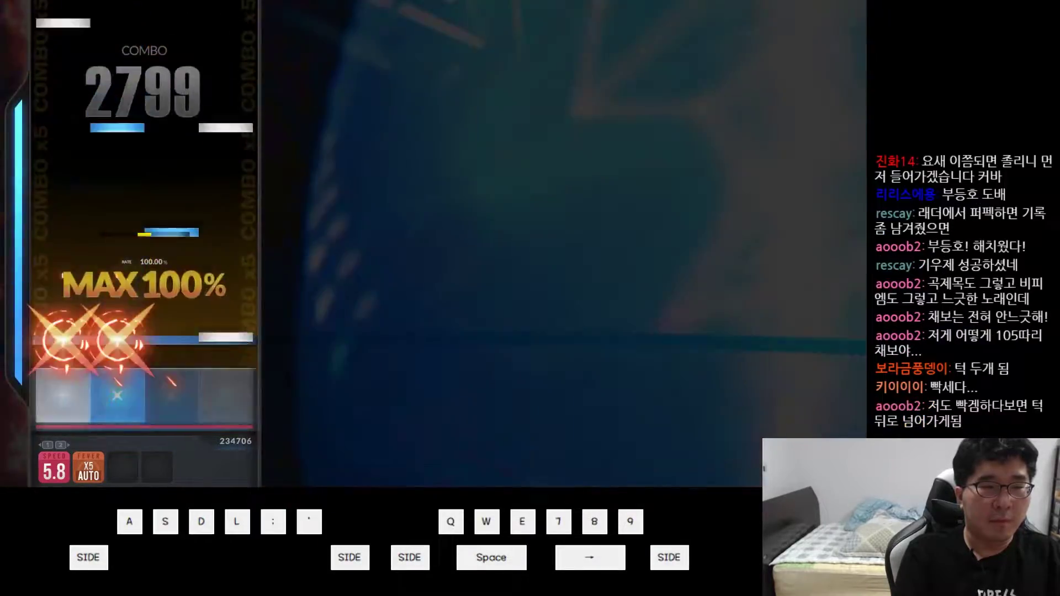
key("d")
key("s")
key("d")
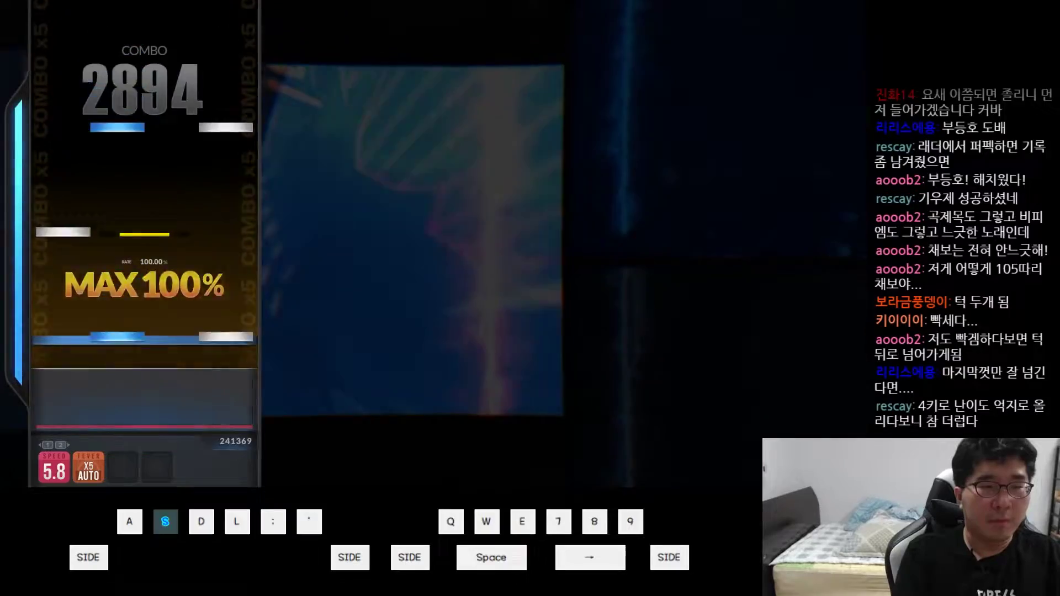
- Hit the chord and the A-S-D run to take the combo past 3000
key("s")
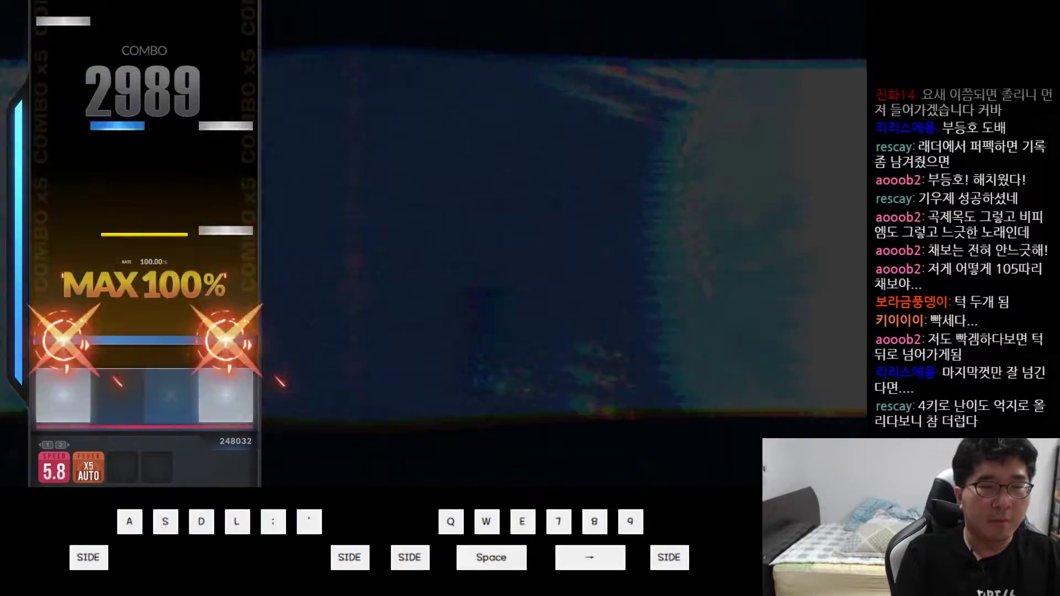
key("d")
key("a")
key("s")
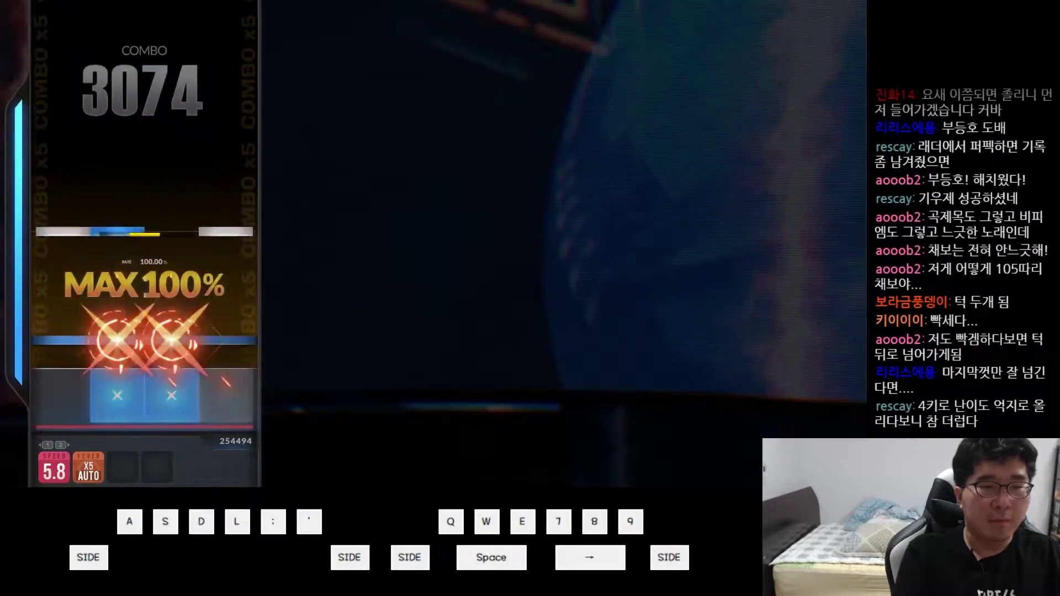
key("d")
key("a")
- Clear the next left and middle-lane notes, pushing the combo past 3200
key("s")
key("d")
key("a")
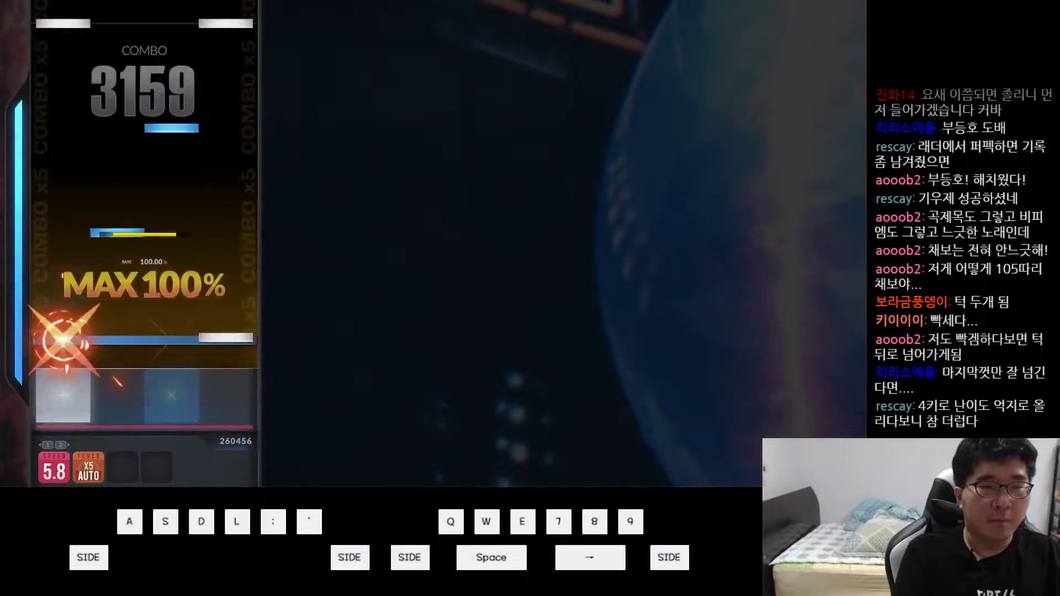
key("a")
key("d")
key("s")
key("semicolon")
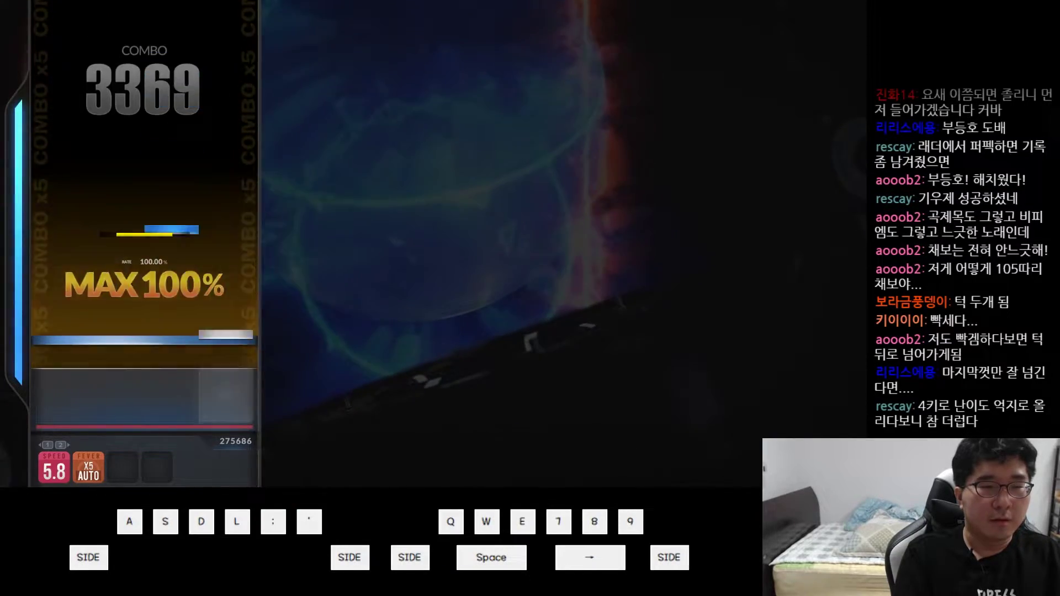
- Hit the final middle and right-lane notes, bringing the combo past 3450
key("d")
key("s")
key("semicolon")
key("d")
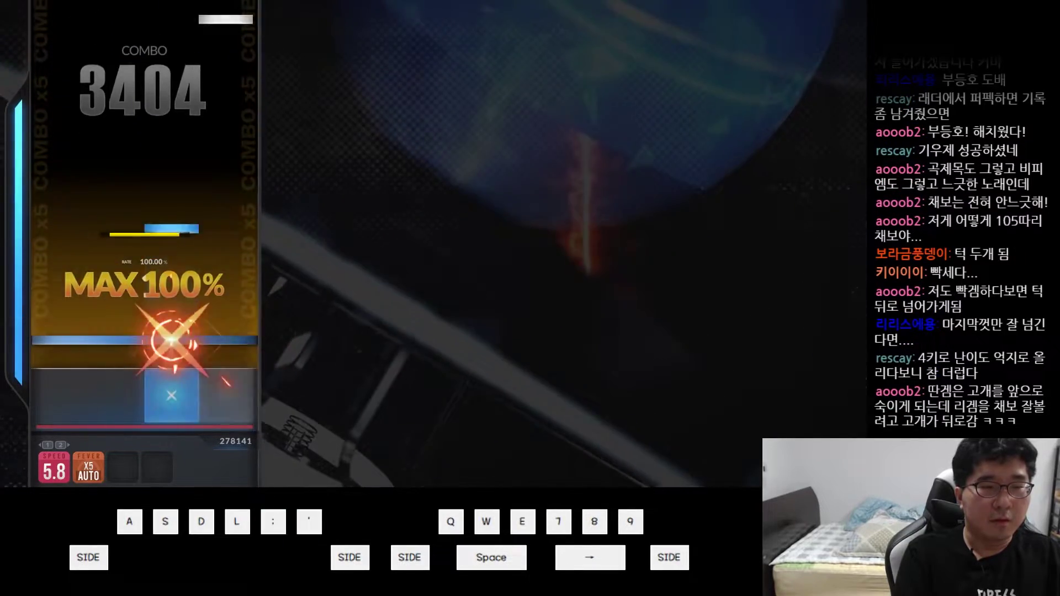
key("apostrophe")
- Hit the fever chords and left-lane long note, pushing the combo past 3500 toward 3900
key("s")
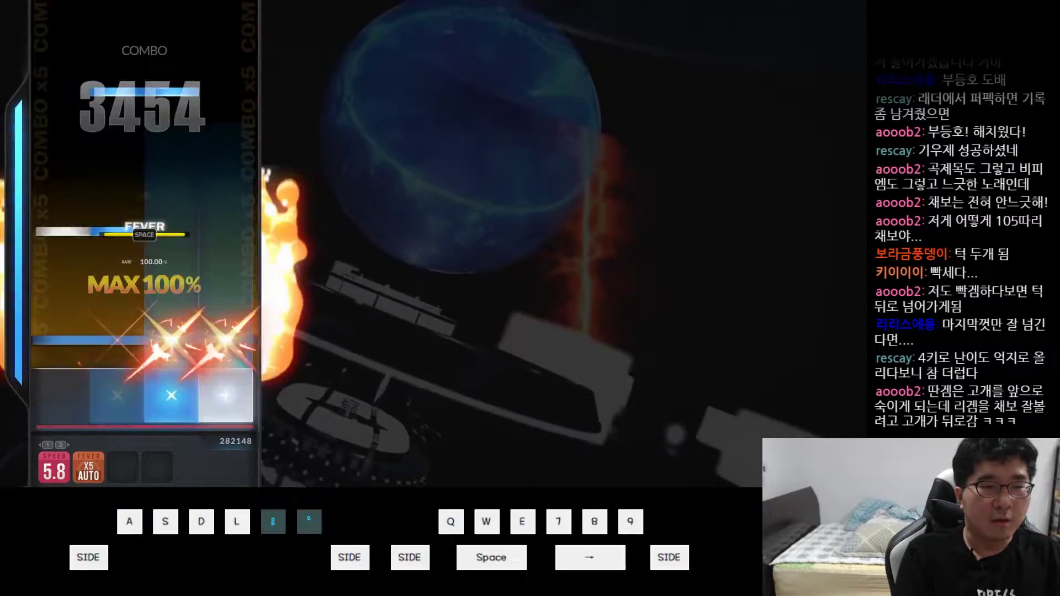
key("d")
key("l")
key("s")
key("l")
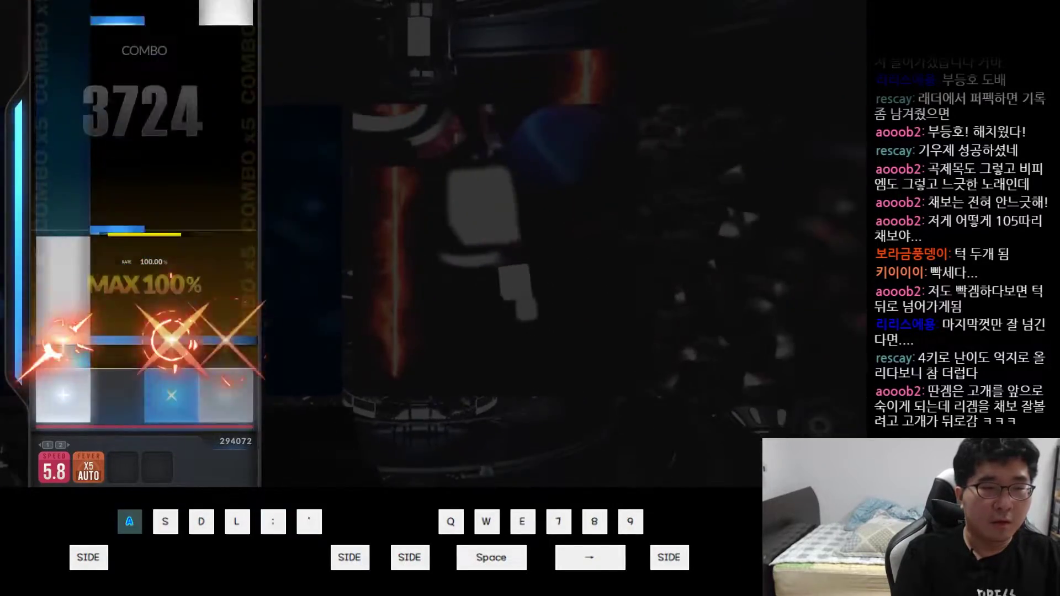
key("s")
key("d")
key("l")
key("s")
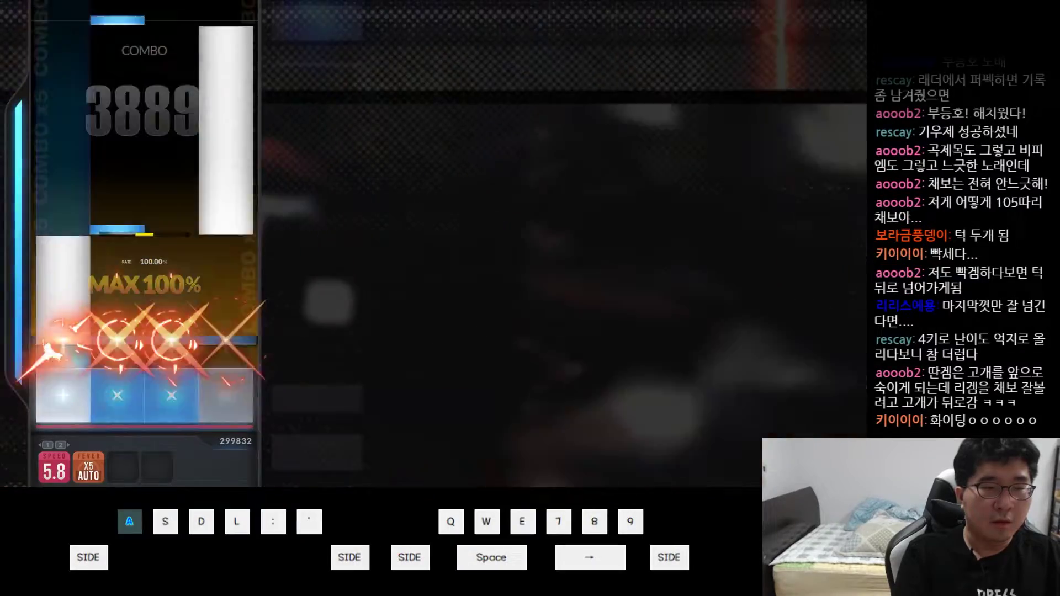
- Land paired notes and chords at MAX 100%, passing 3900, 4000 and 4100 combo
key("s")
key("apostrophe")
key("a")
key("l")
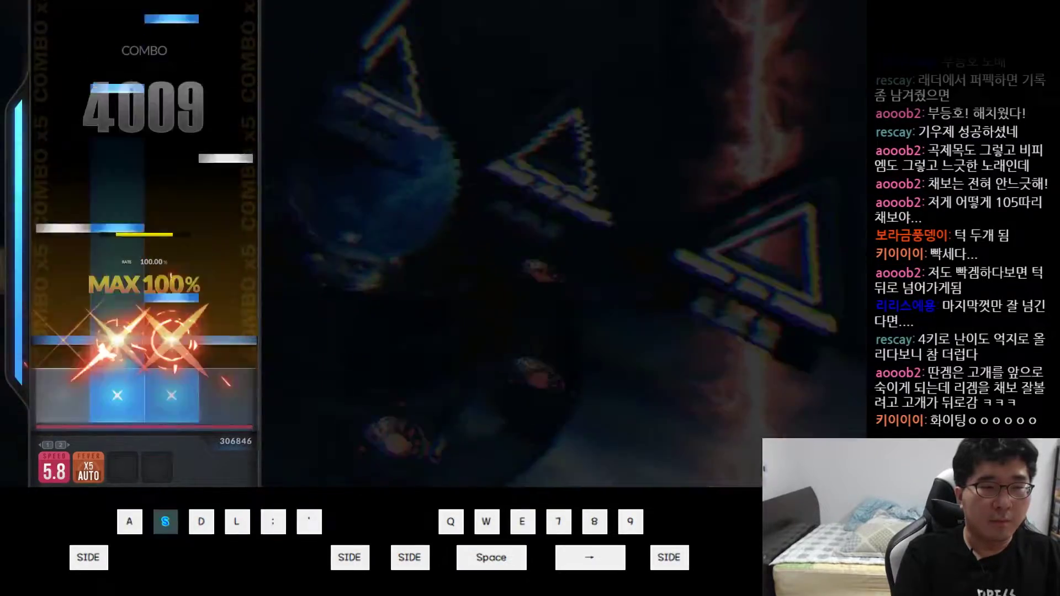
key("d")
key("l")
key("l")
key("l")
key("d")
key("s")
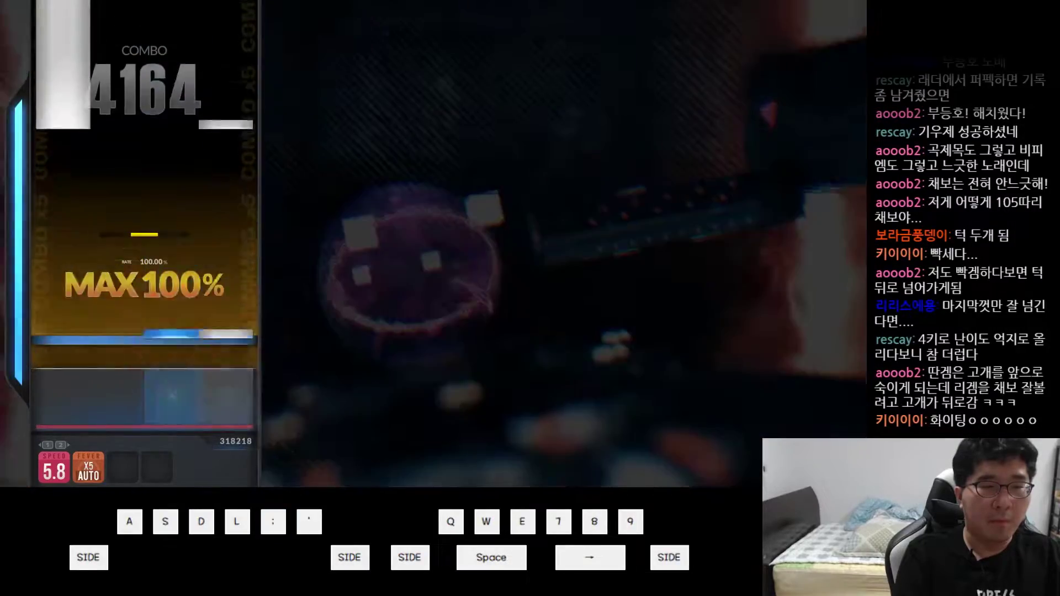
- Play through the third- and second-lane long notes, pushing the combo past 4469
key("a")
key("a")
key("a")
key("semicolon")
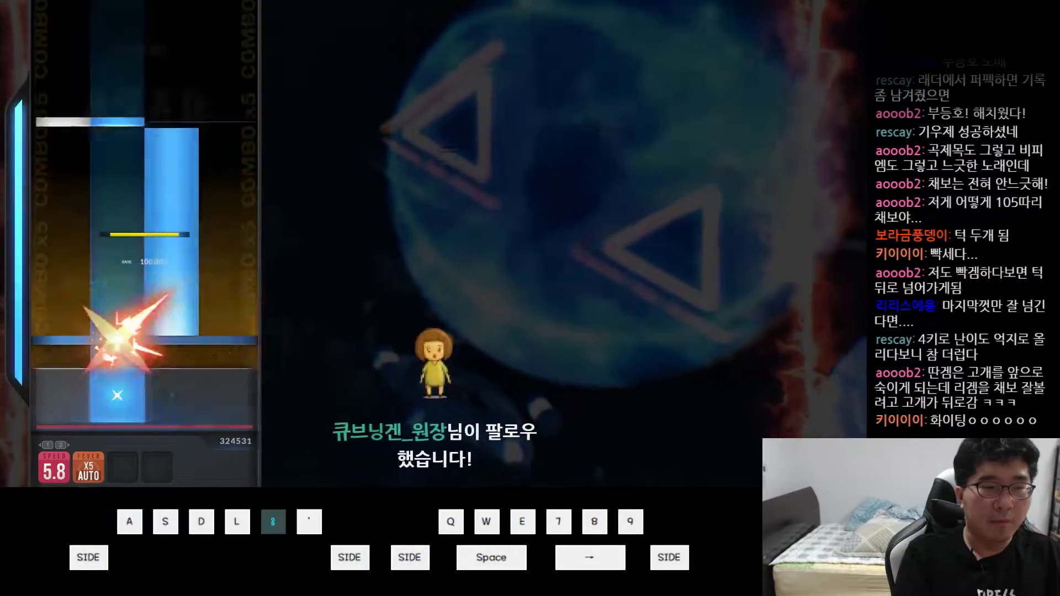
key("semicolon")
key("l")
key("l")
key("a")
key("s")
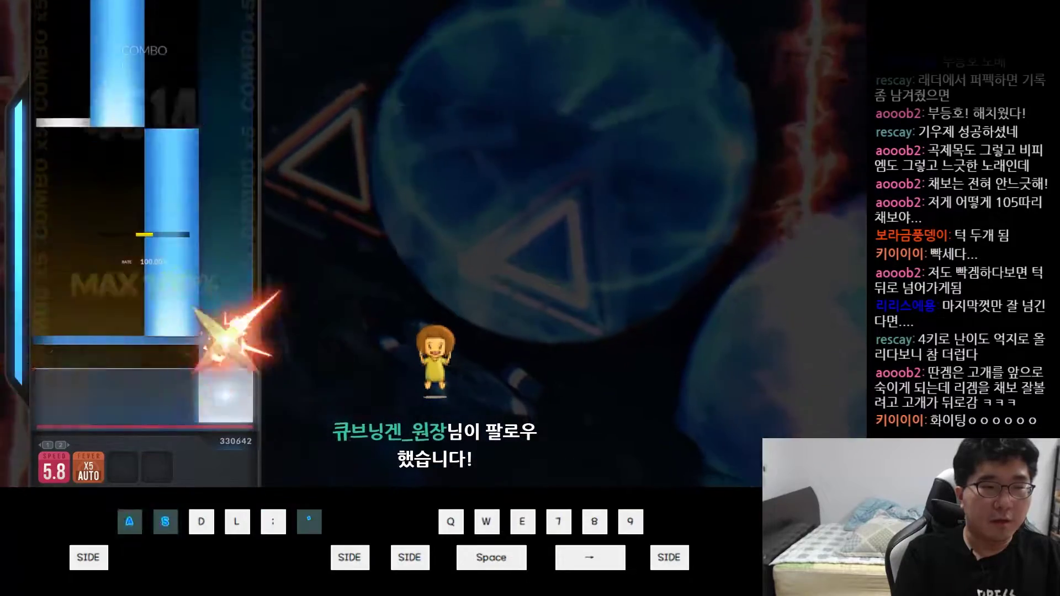
- Hit the closing notes to reach 4659 combo and push toward 4800
key("a")
key("s")
key("l")
key("a")
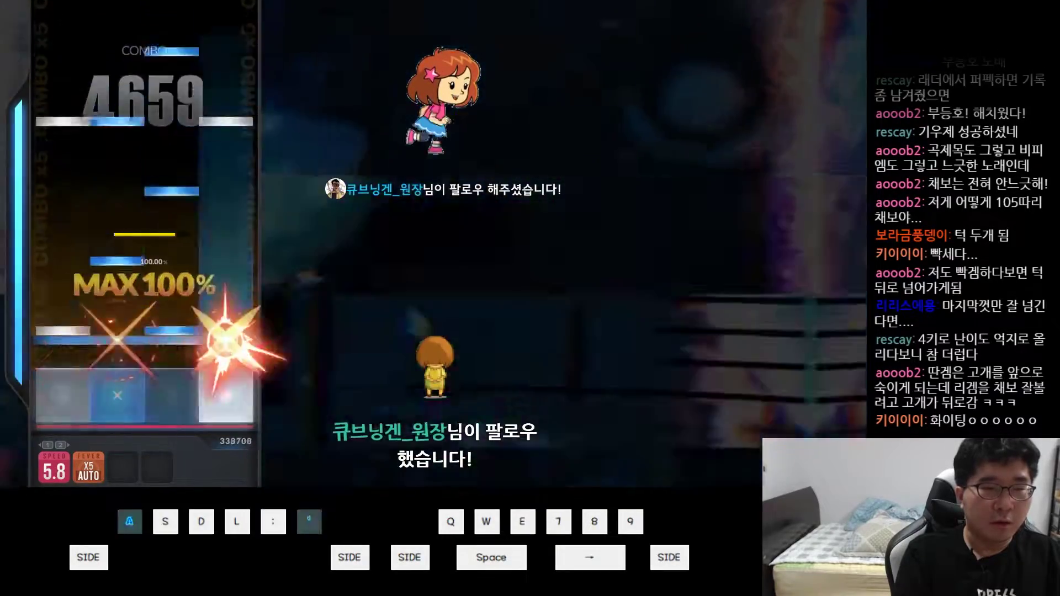
key("a")
key("l")
- Land the final chords near 4900, then hold the side-track note past 5000 combo
key("a")
key("s")
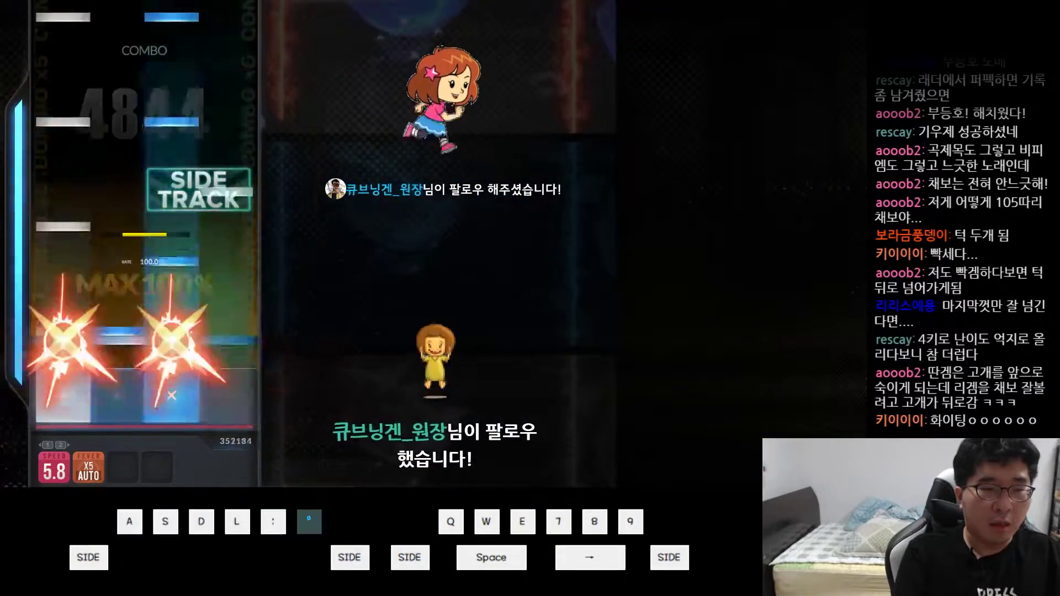
key("apostrophe")
key("a")
key("semicolon")
key("shift")
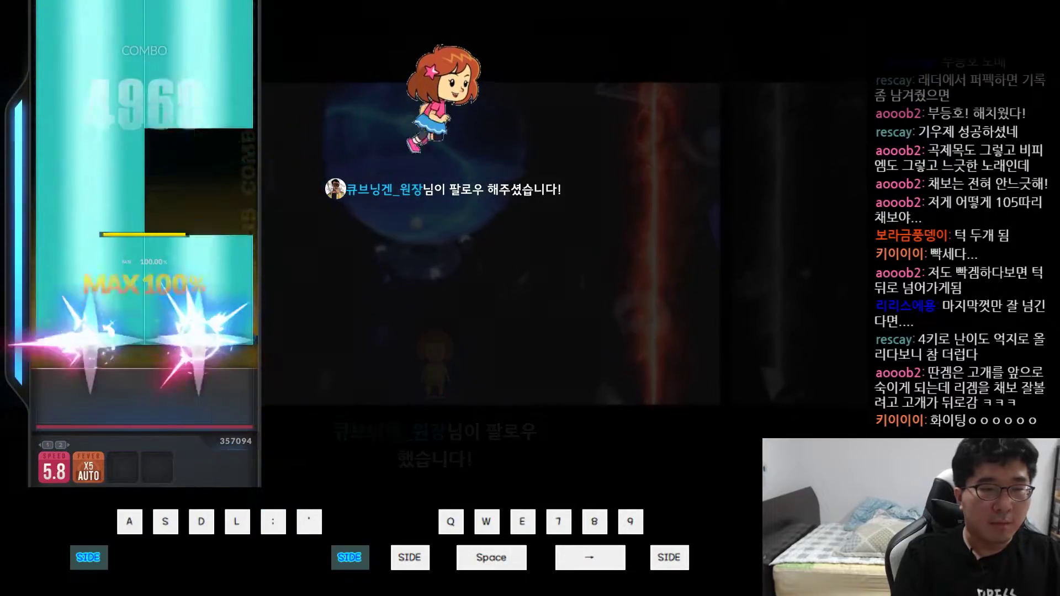
key("shift")
key("shift")
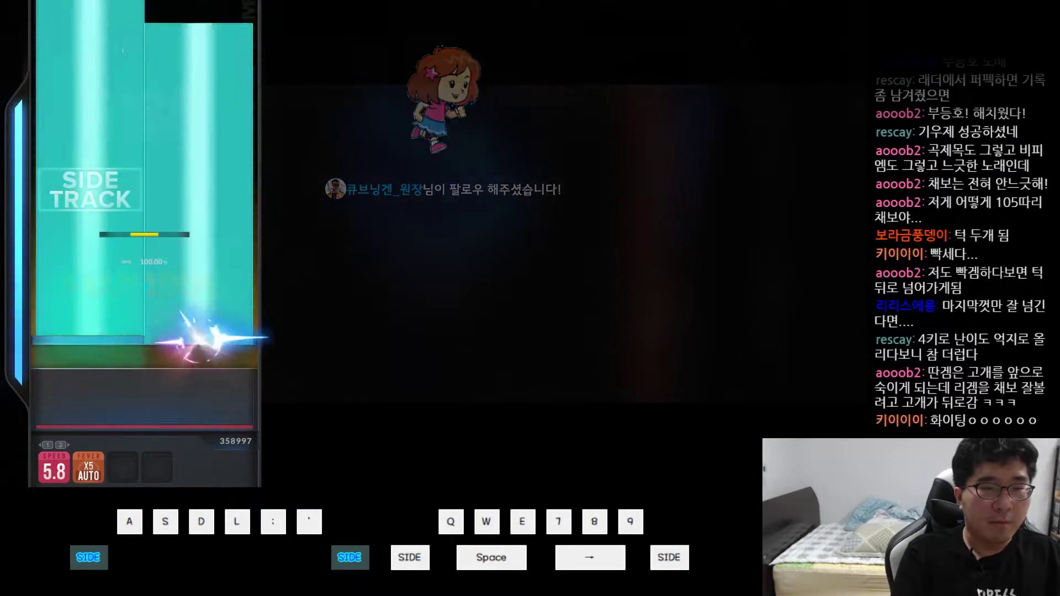